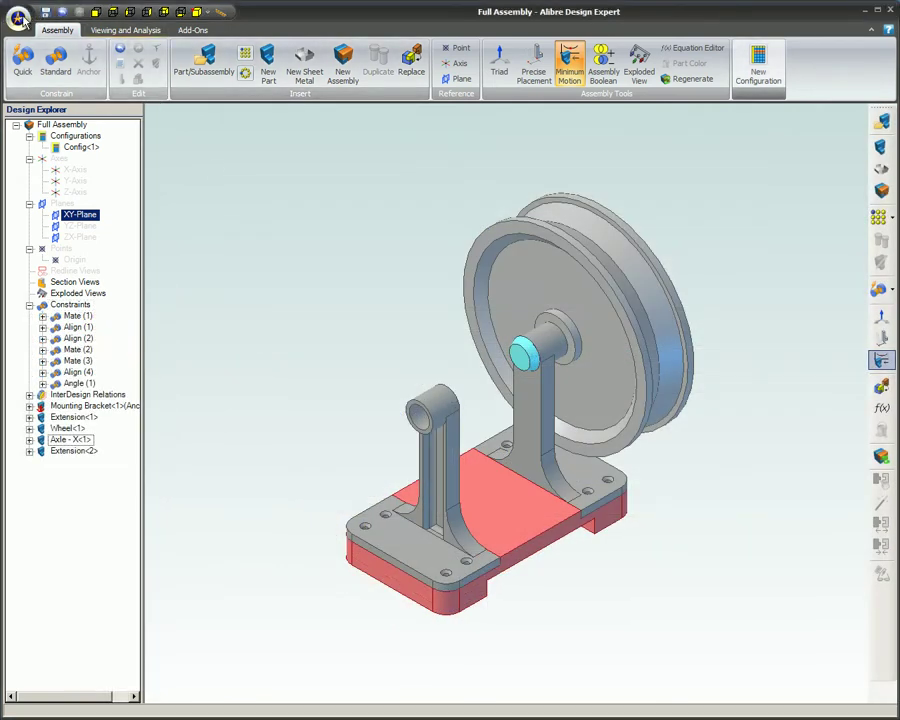
# Step: Use Save All As to save the assembly and parts as new files, renaming Wheel and relocating Axle
pyautogui.click(18, 18)
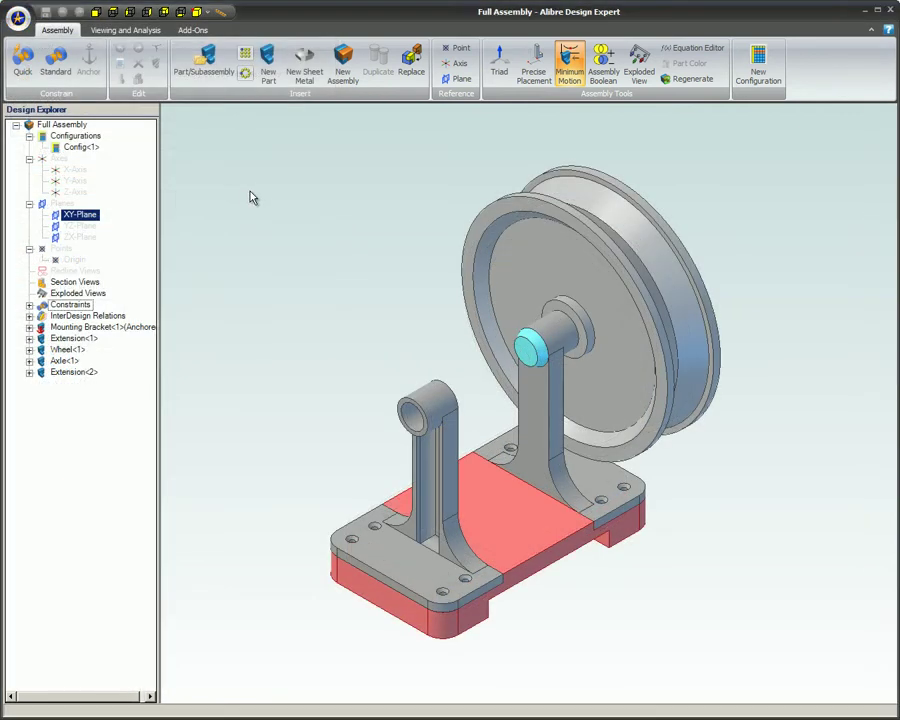
pyautogui.click(19, 22)
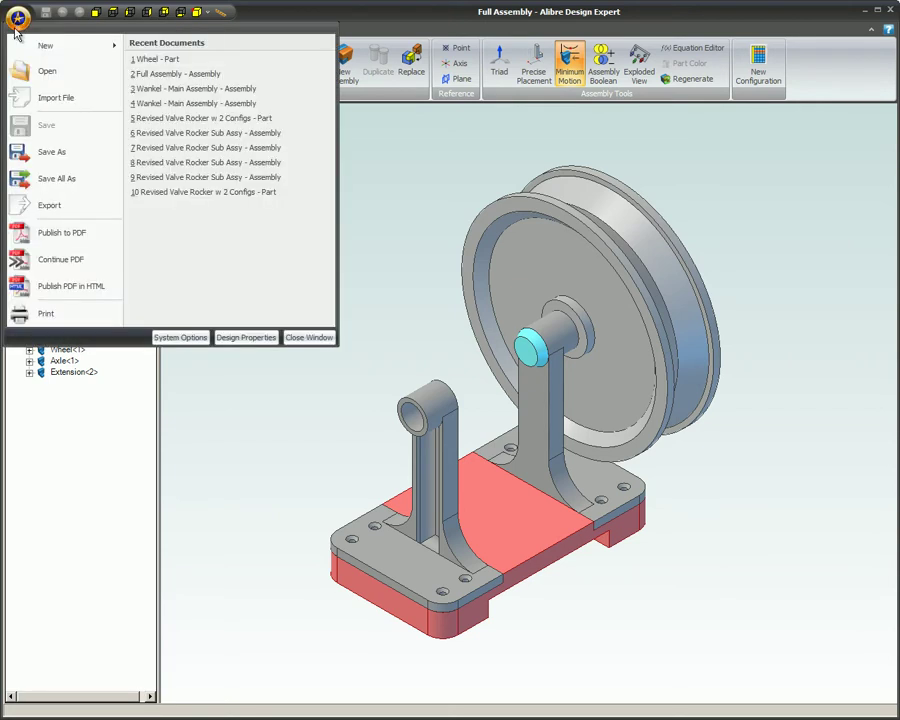
pyautogui.click(96, 185)
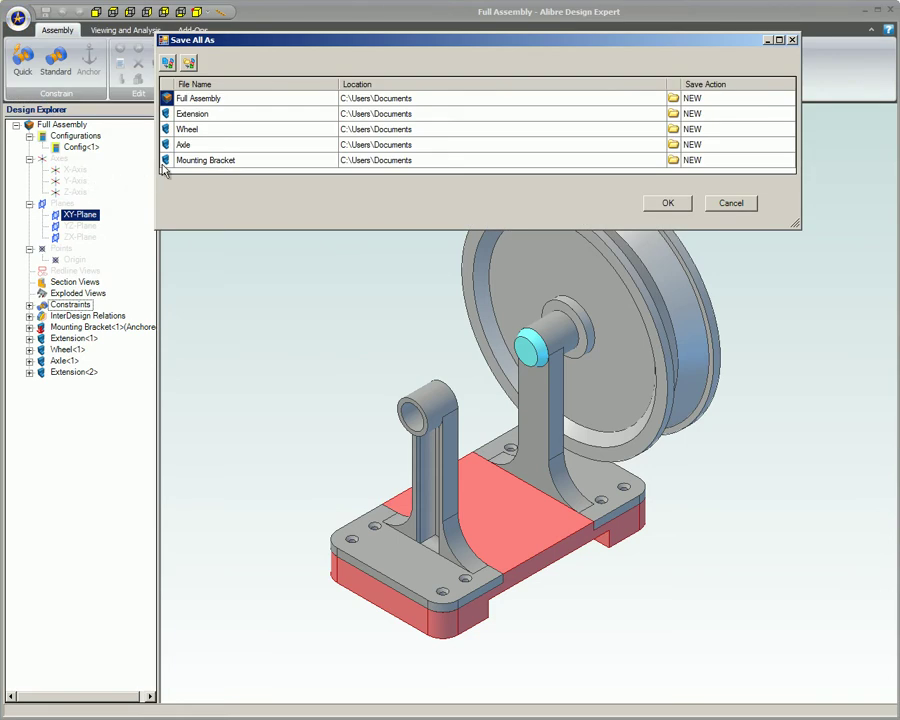
pyautogui.click(226, 132)
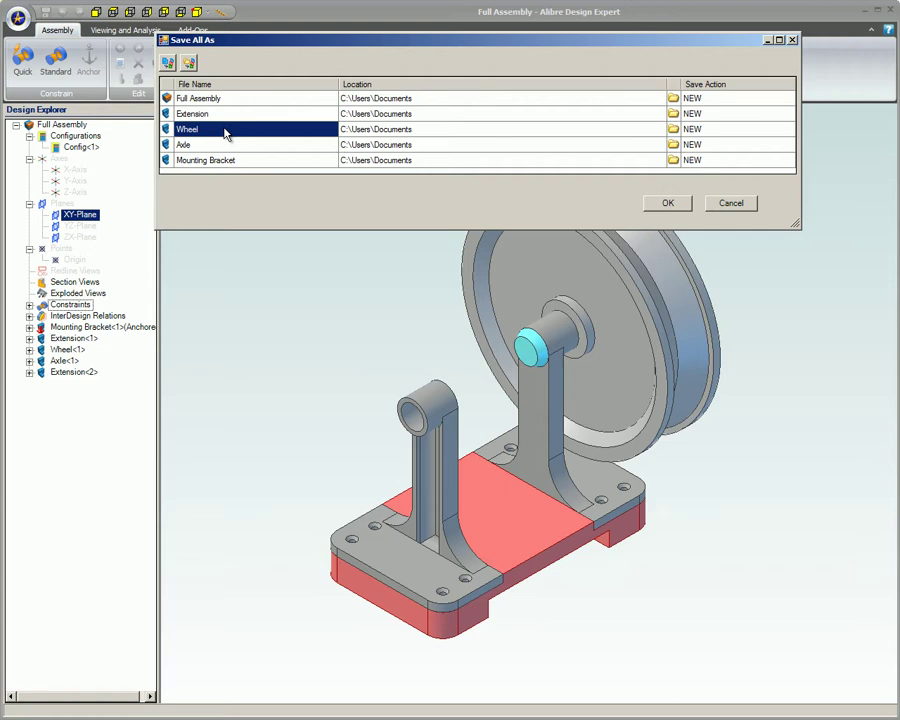
pyautogui.click(226, 132)
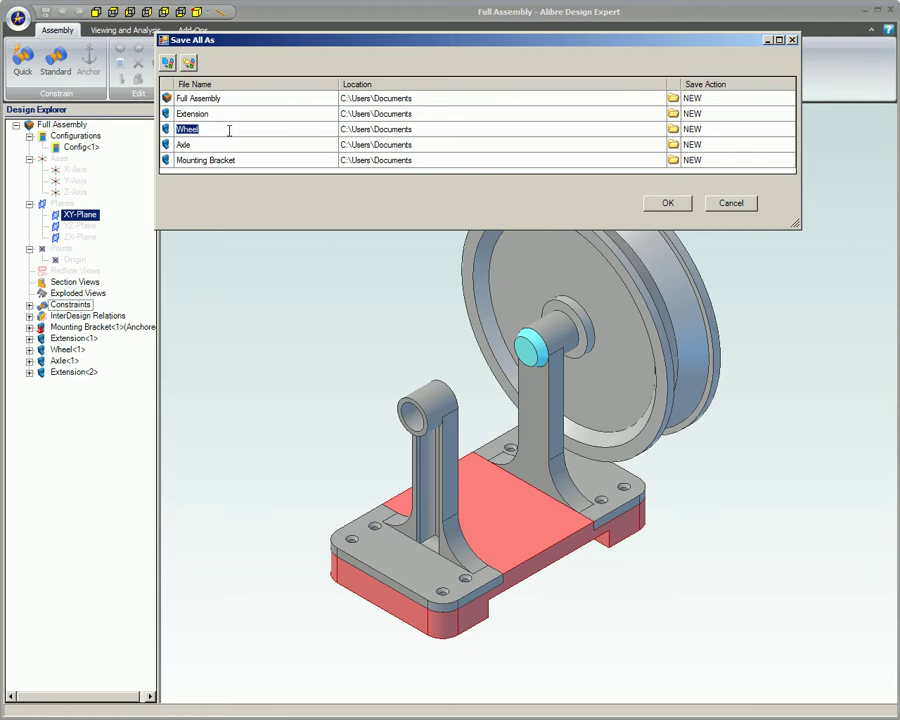
pyautogui.click(437, 147)
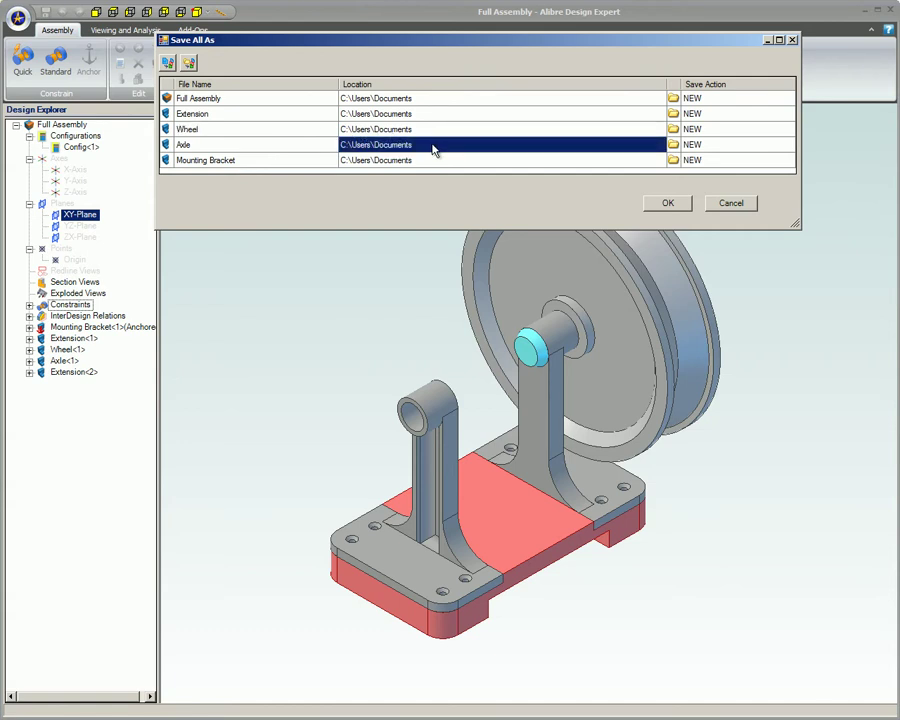
pyautogui.click(430, 145)
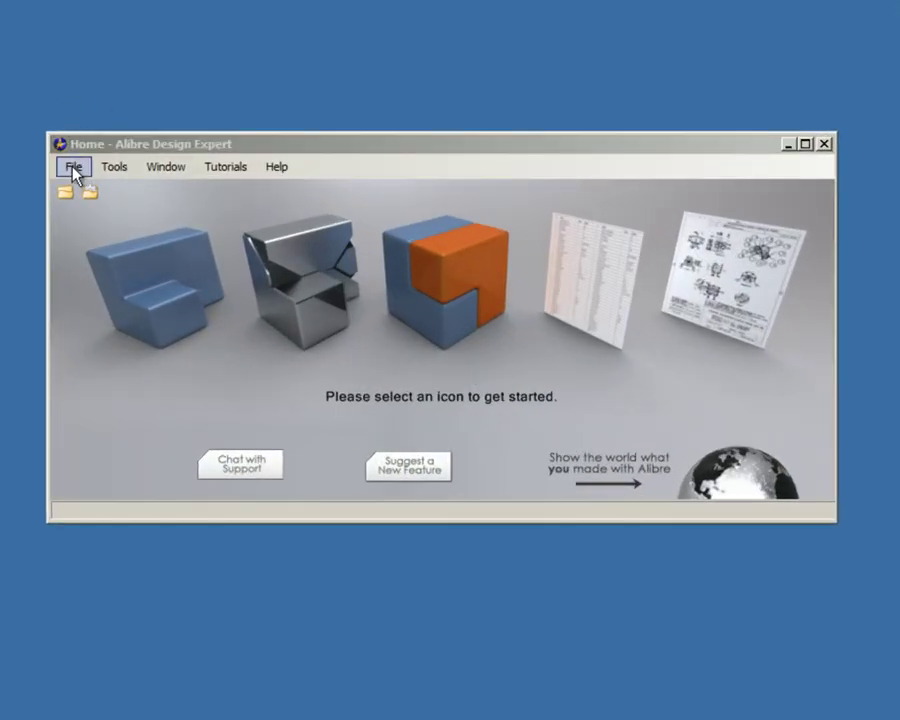
# Step: Open Pulley Assembly from the recent files list
pyautogui.click(72, 168)
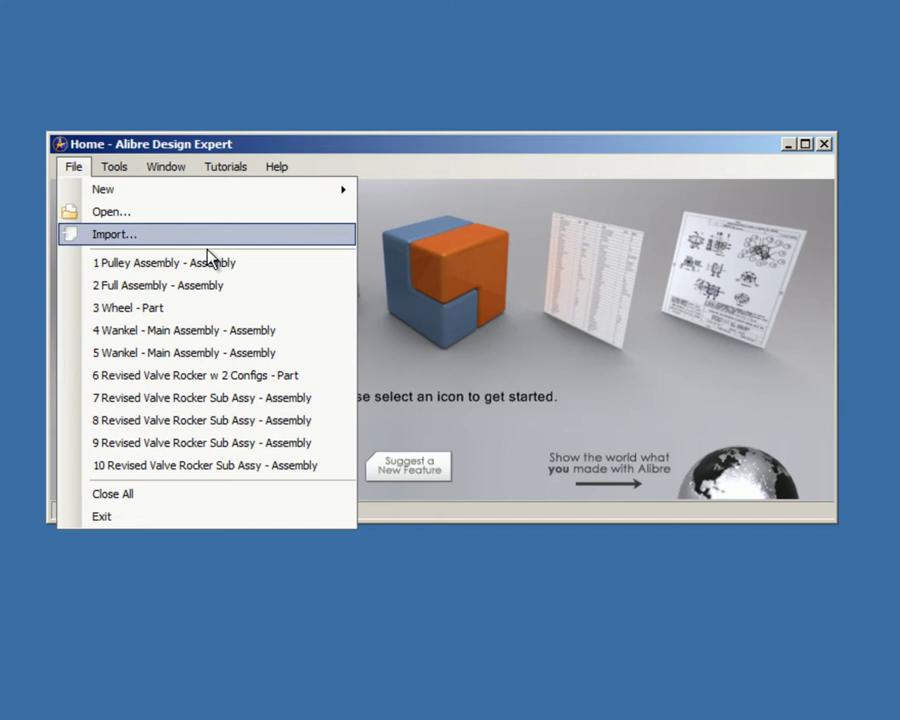
pyautogui.click(259, 265)
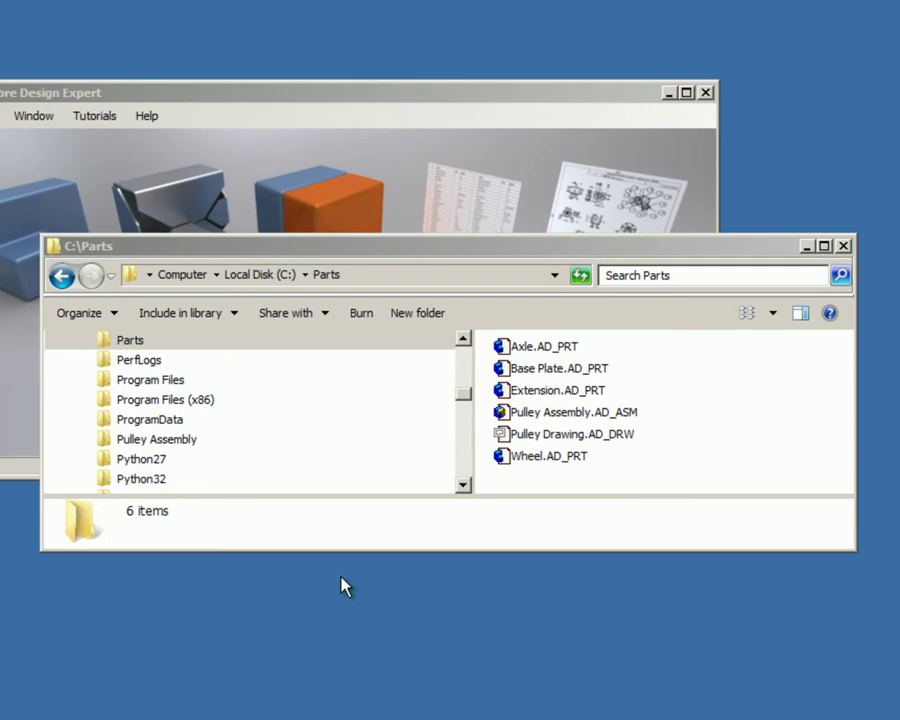
# Step: Review the details of the Base Plate, Extension, Wheel, Axle, Pulley Assembly and Pulley Drawing files in C:\Parts
pyautogui.click(249, 342)
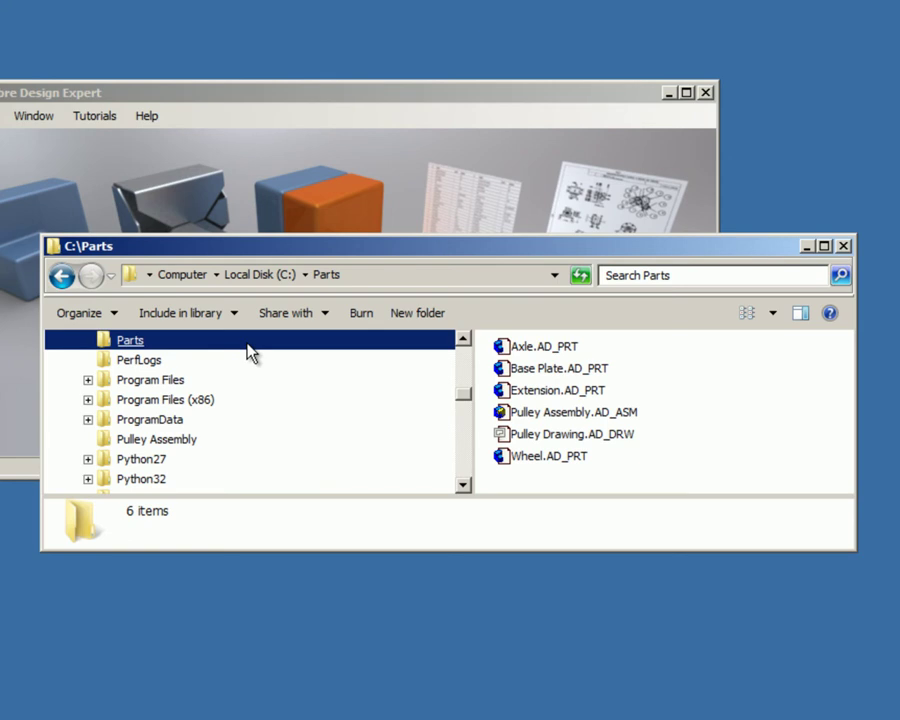
pyautogui.click(607, 371)
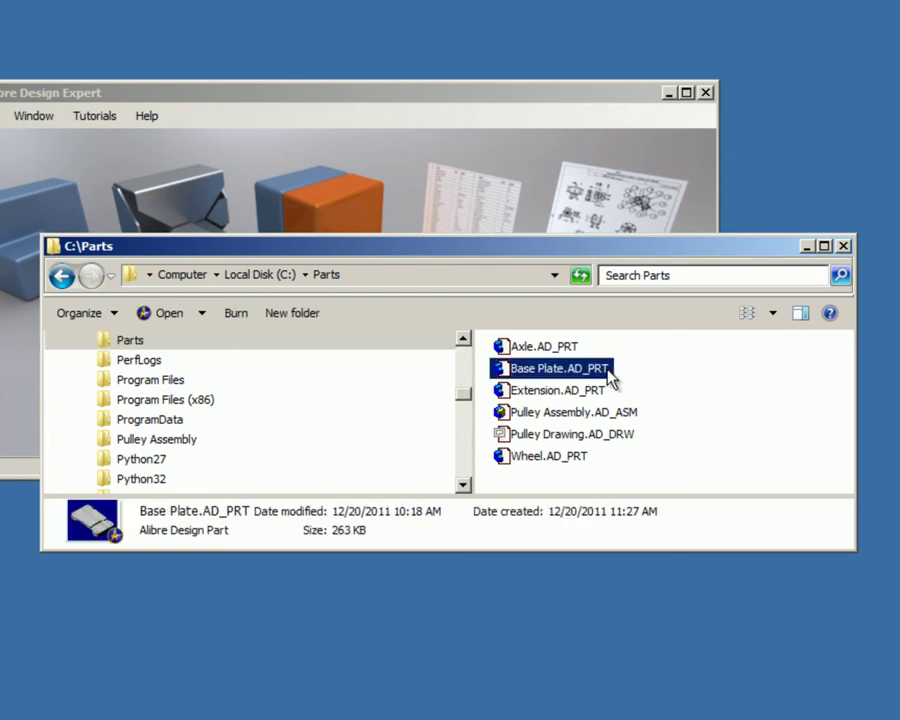
pyautogui.click(604, 391)
pyautogui.click(588, 458)
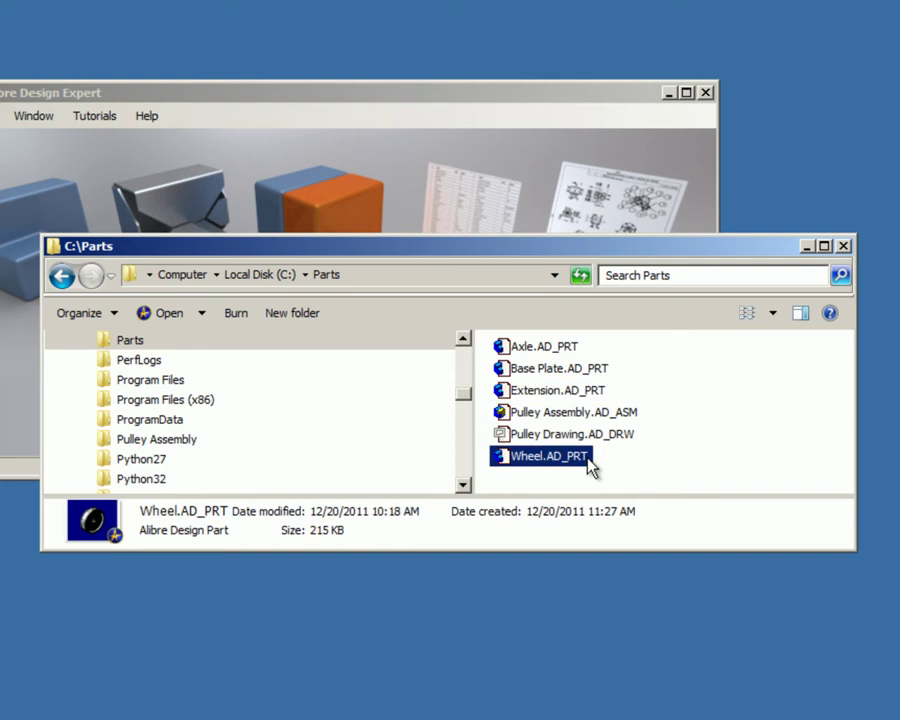
pyautogui.click(578, 350)
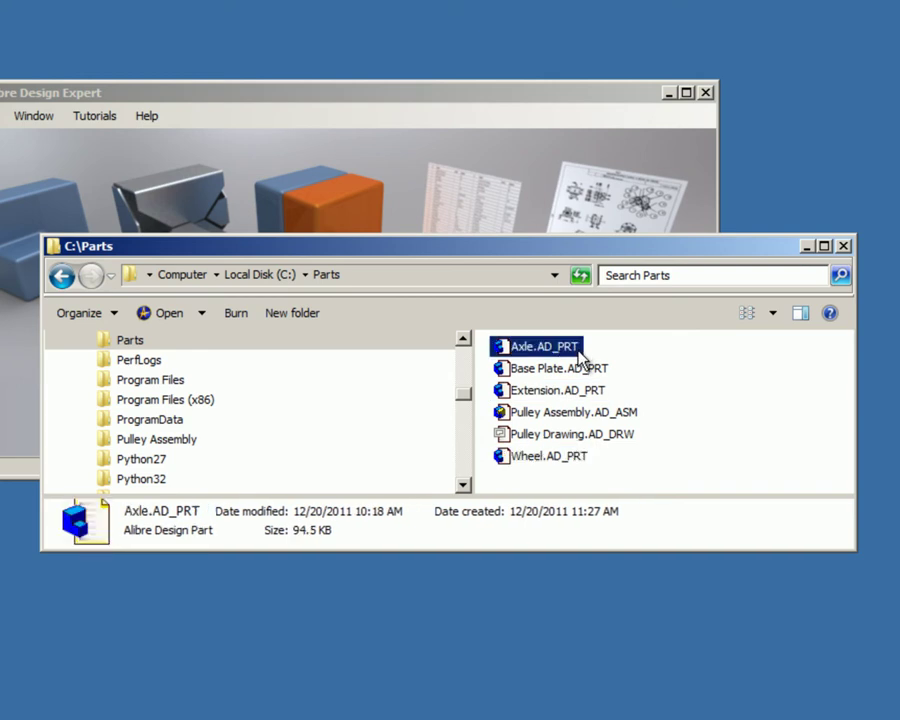
pyautogui.click(613, 417)
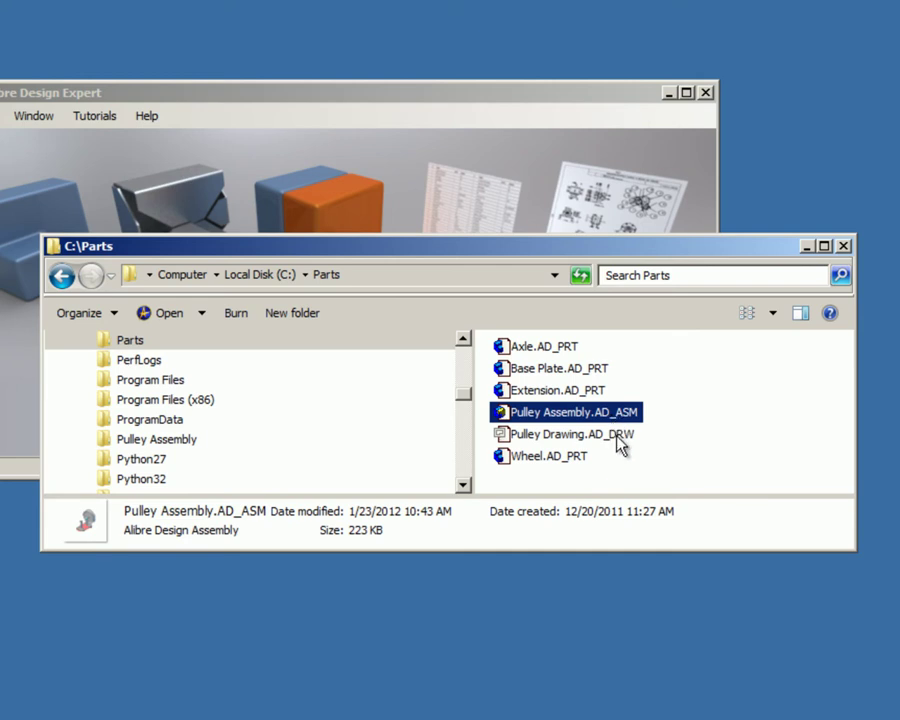
pyautogui.click(617, 436)
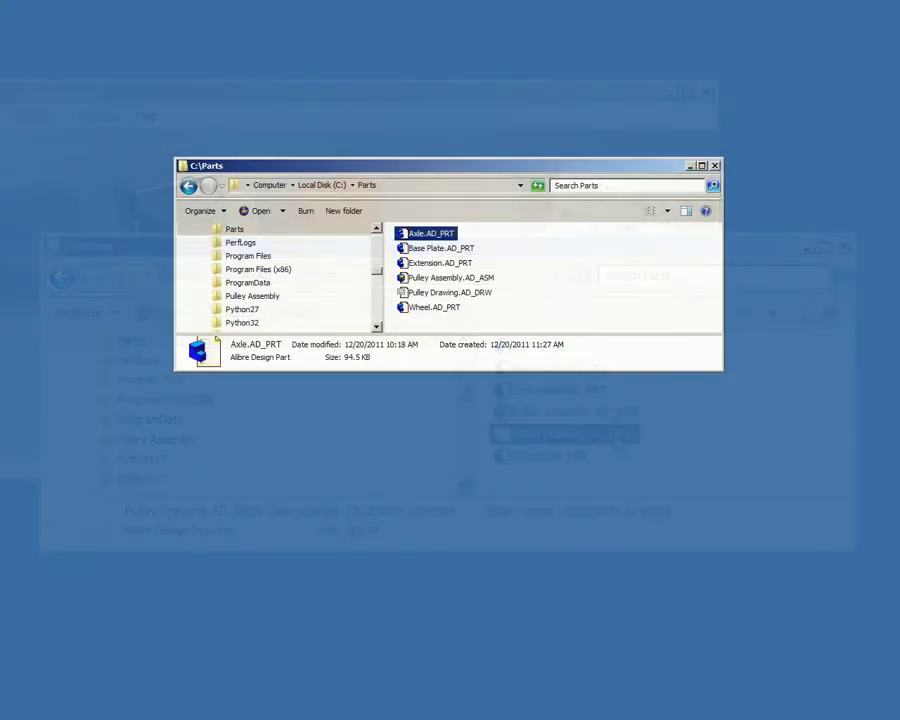
# Step: Rename Axle.AD_PRT to 'Axle - Old.AD_PRT'
pyautogui.rightClick(440, 262)
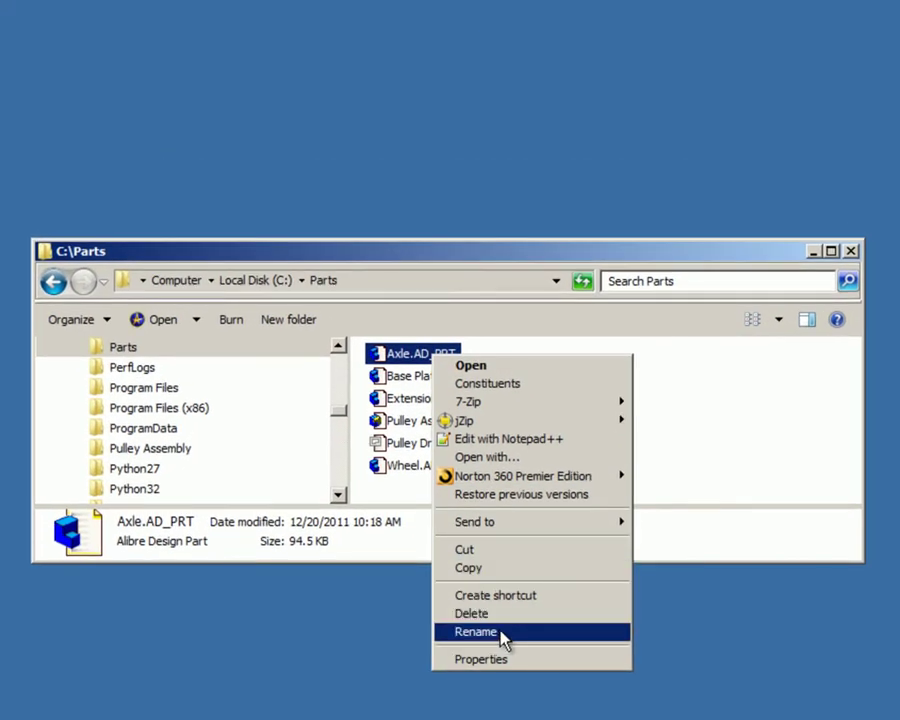
pyautogui.click(500, 632)
pyautogui.press('Right')
pyautogui.write('- Old')
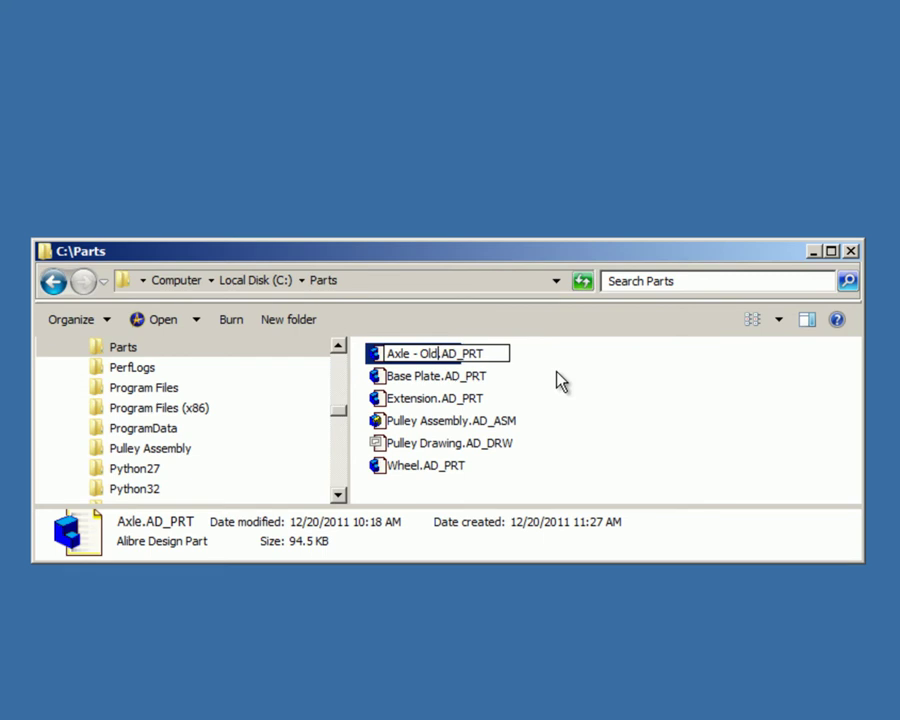
pyautogui.press('Return')
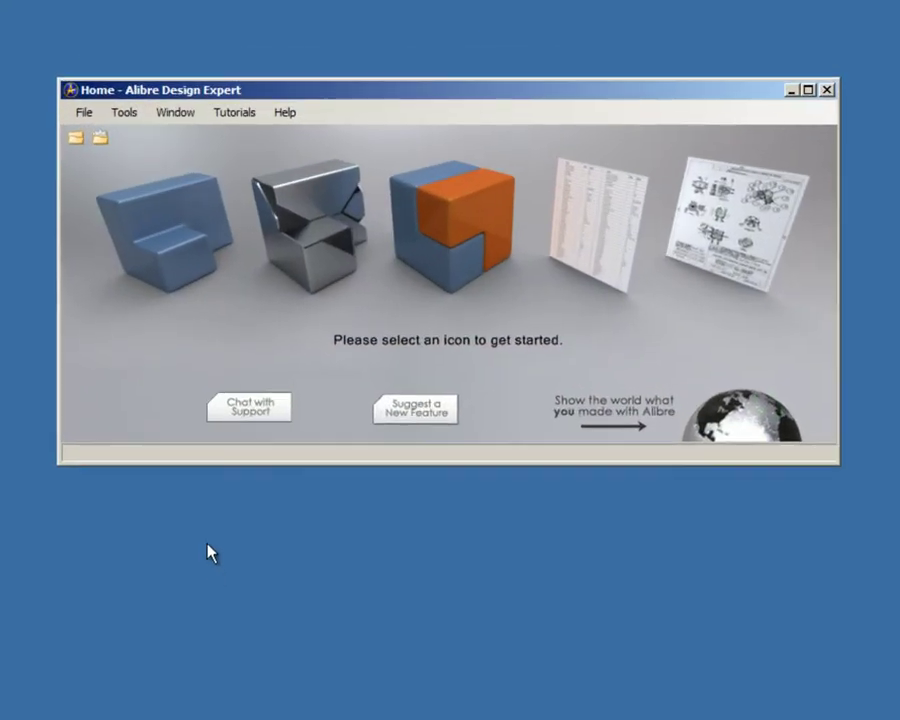
# Step: Reopen Pulley Assembly from recent files, which flags C:\Parts\Axle as missing
pyautogui.click(82, 116)
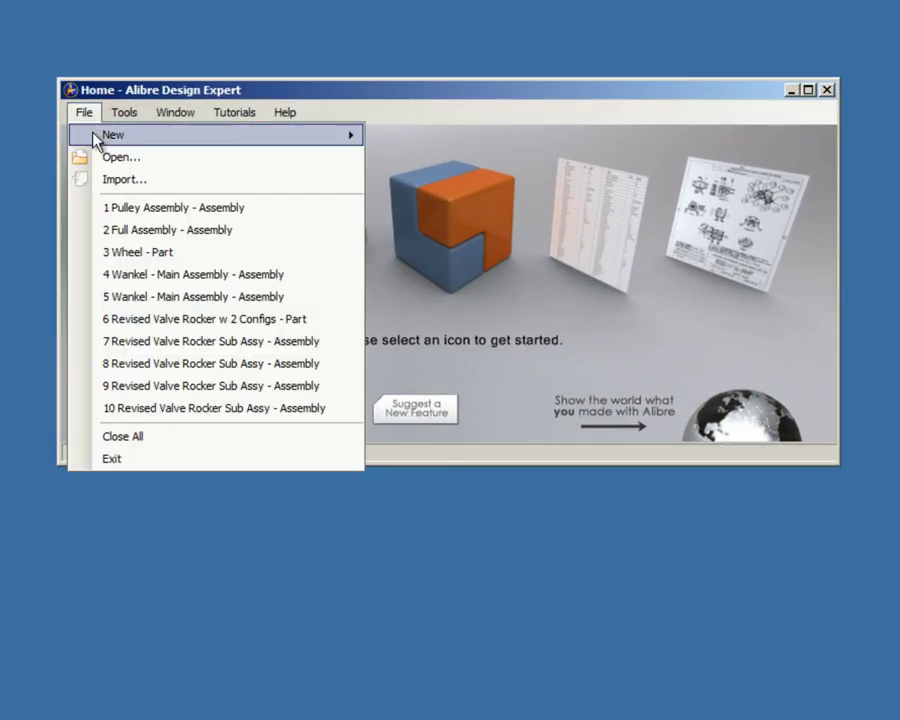
pyautogui.click(268, 208)
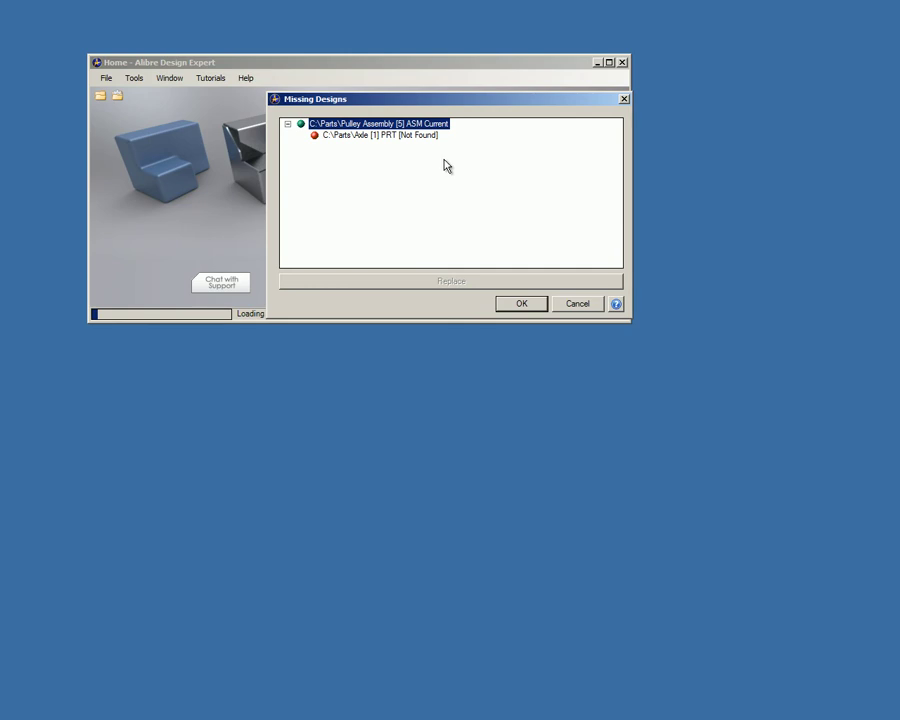
# Step: Replace the missing Axle part with Axle - Old.AD_PRT and accept Missing Designs
pyautogui.click(411, 140)
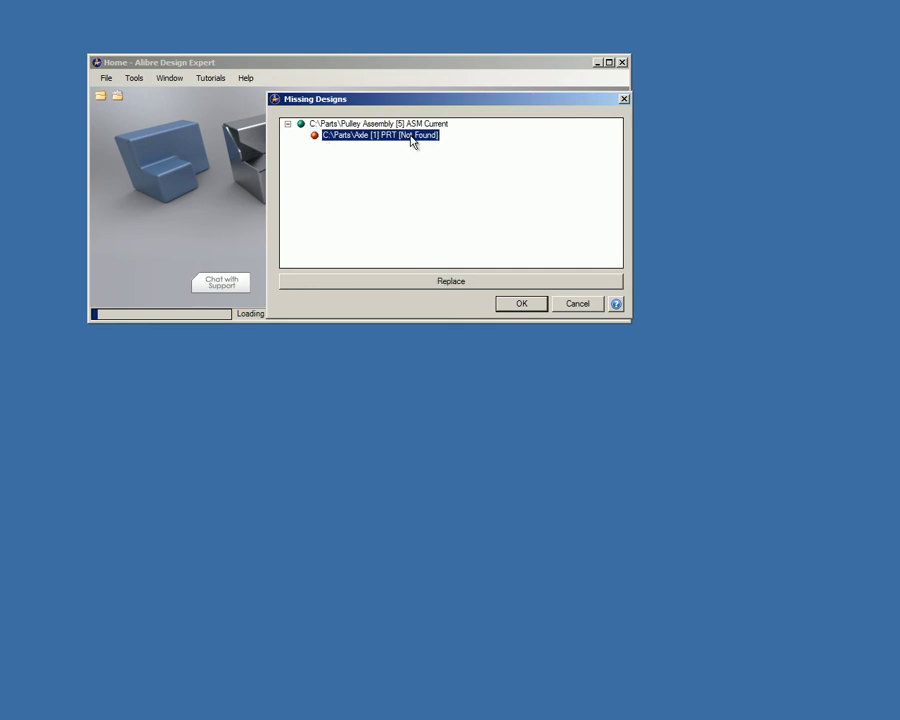
pyautogui.click(452, 283)
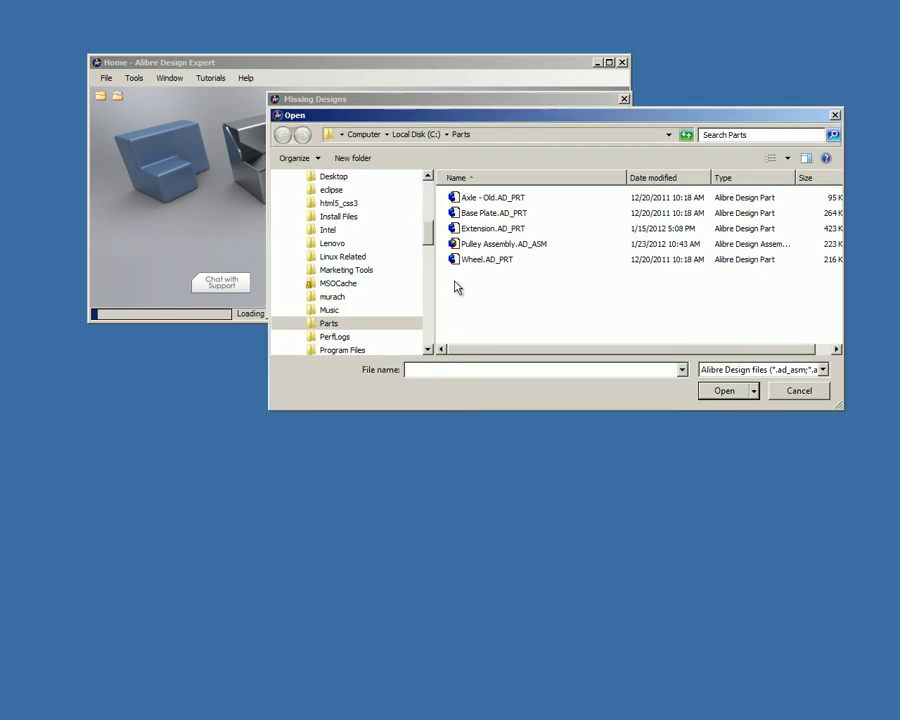
pyautogui.click(477, 200)
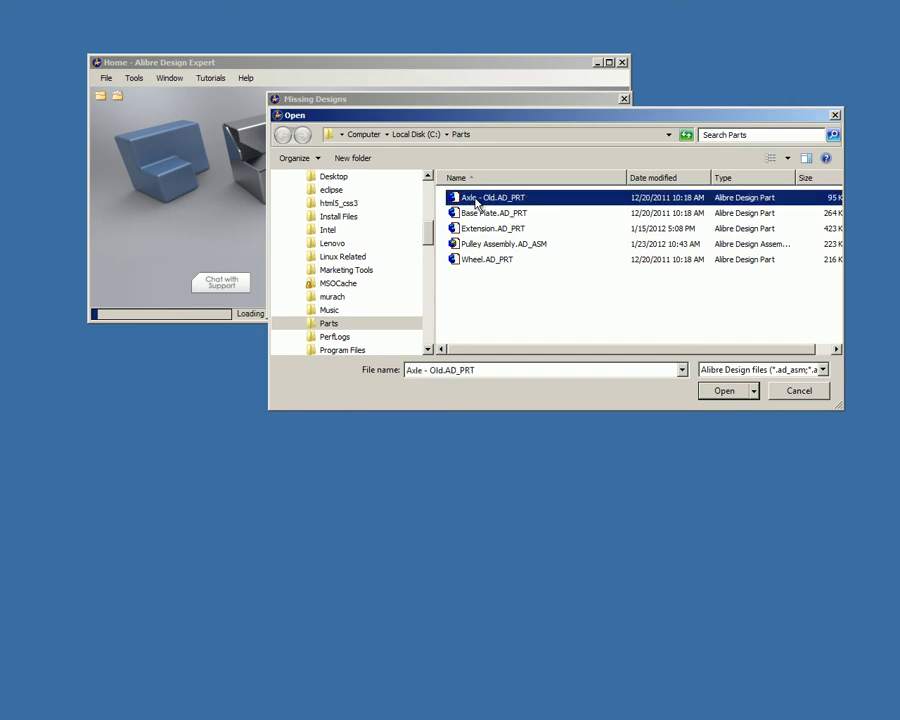
pyautogui.click(726, 392)
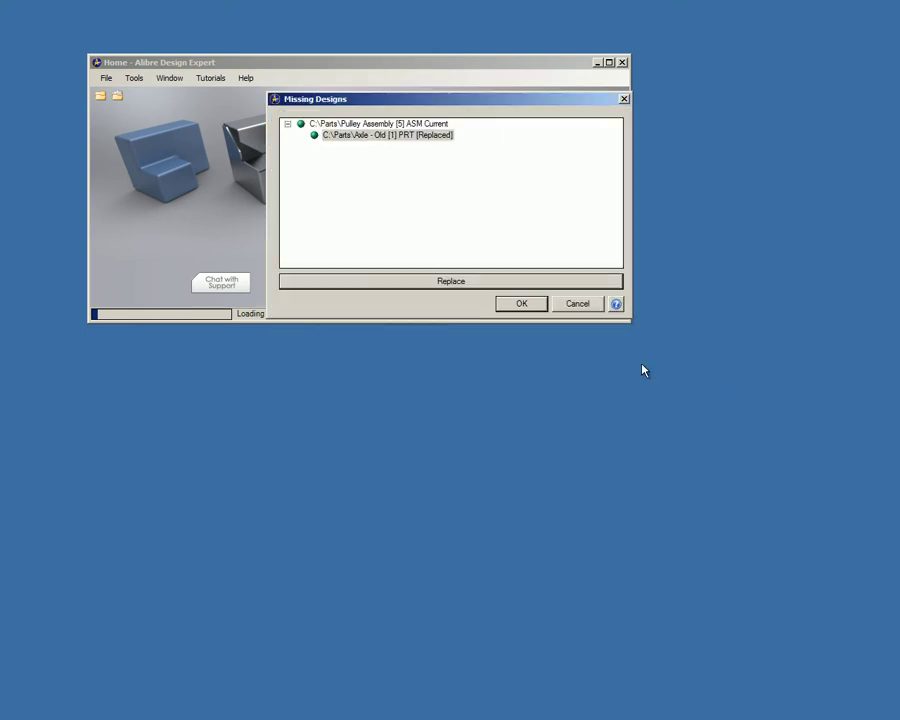
pyautogui.click(506, 304)
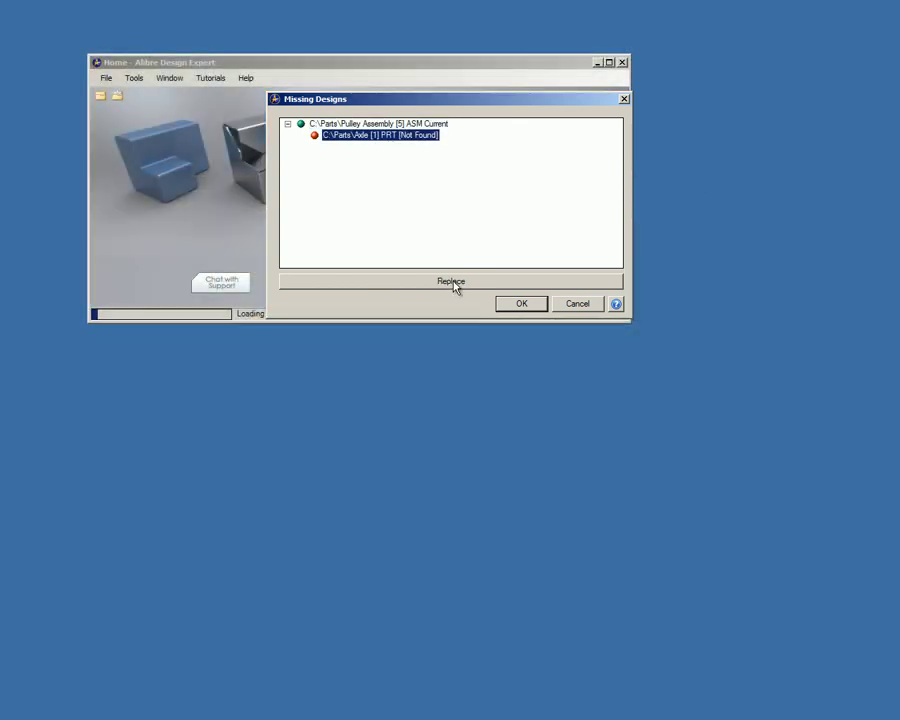
# Step: Relink Axle to Axle - Old.AD_PRT and confirm so the Pulley Assembly finishes loading
pyautogui.click(452, 282)
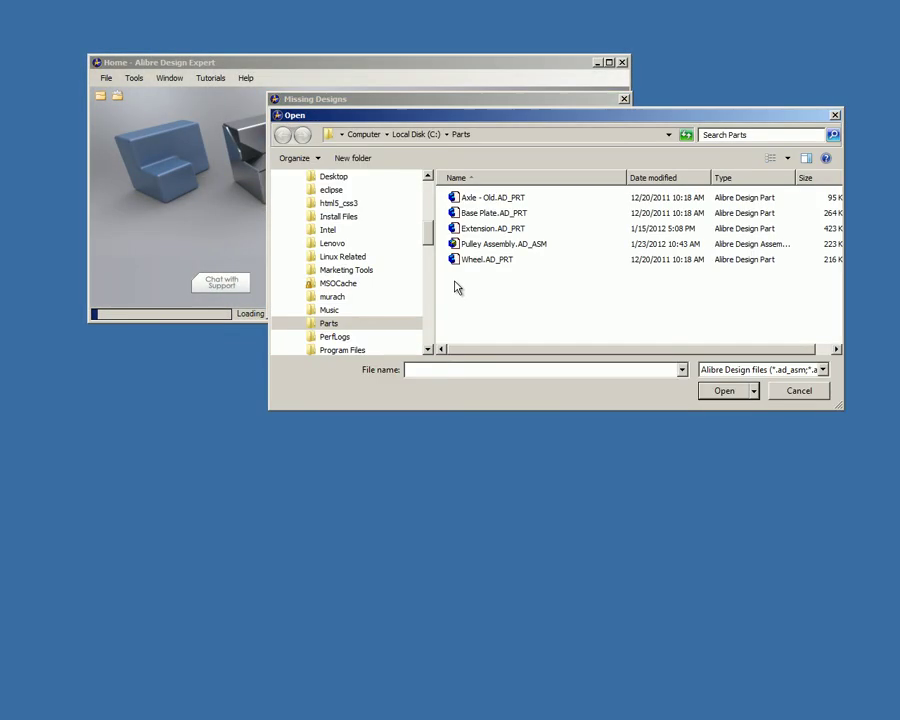
pyautogui.click(476, 200)
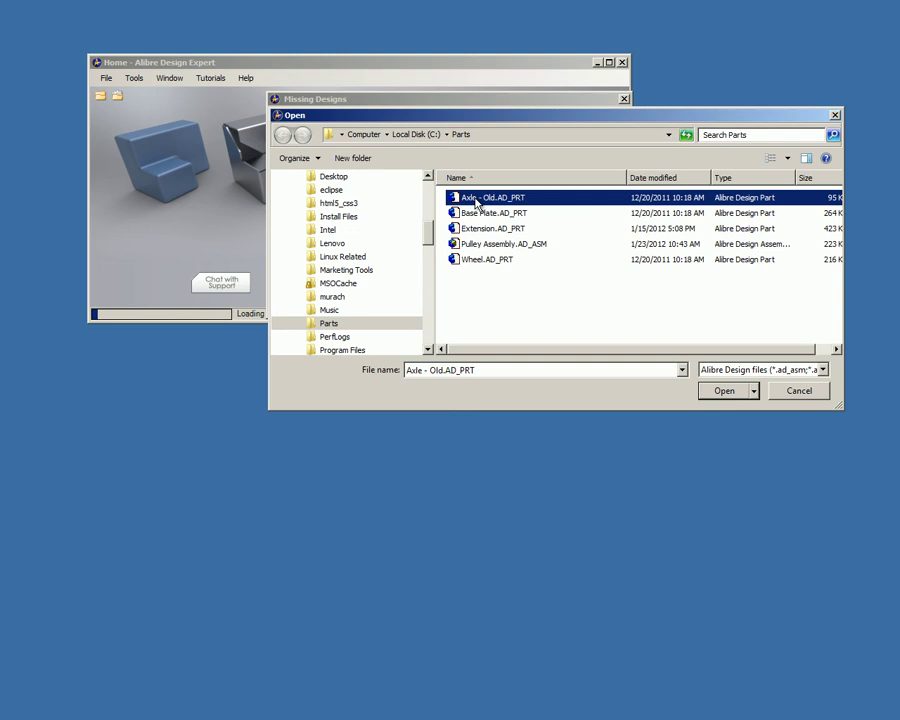
pyautogui.click(726, 392)
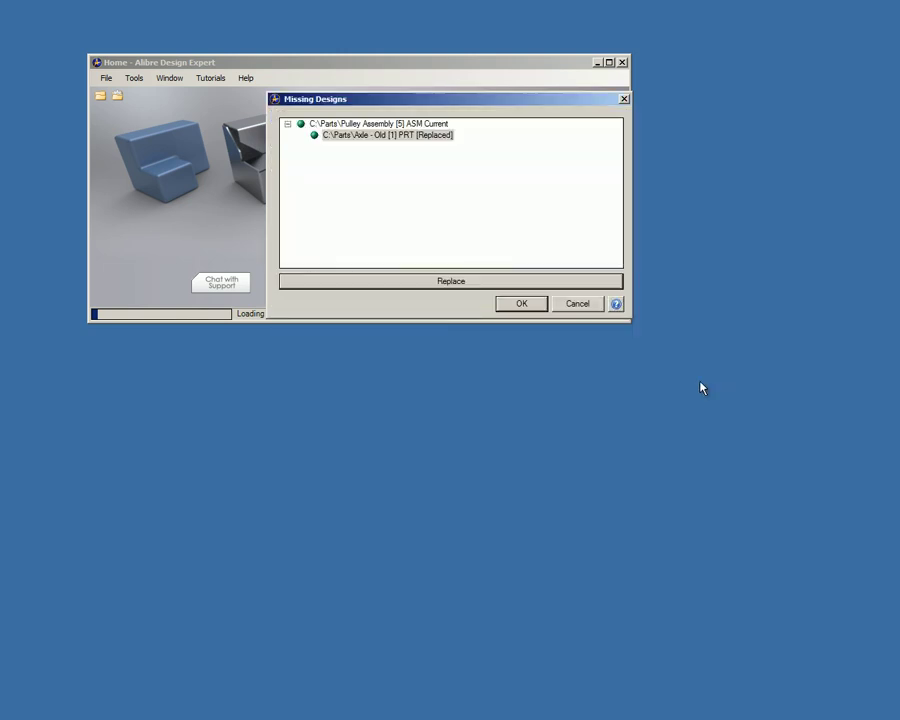
pyautogui.click(507, 304)
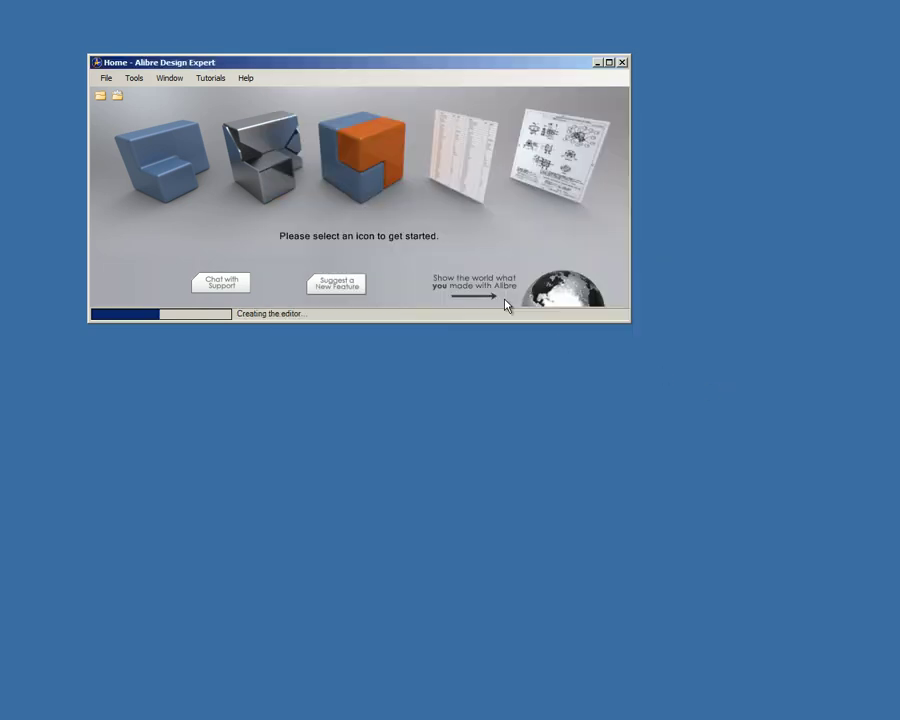